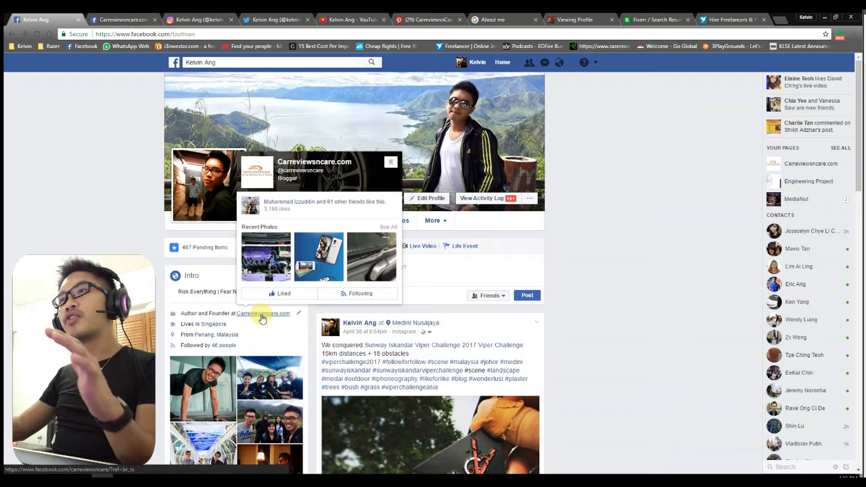
# Switch to the Carreviewsncare.com Facebook business page
pyautogui.click(124, 15)
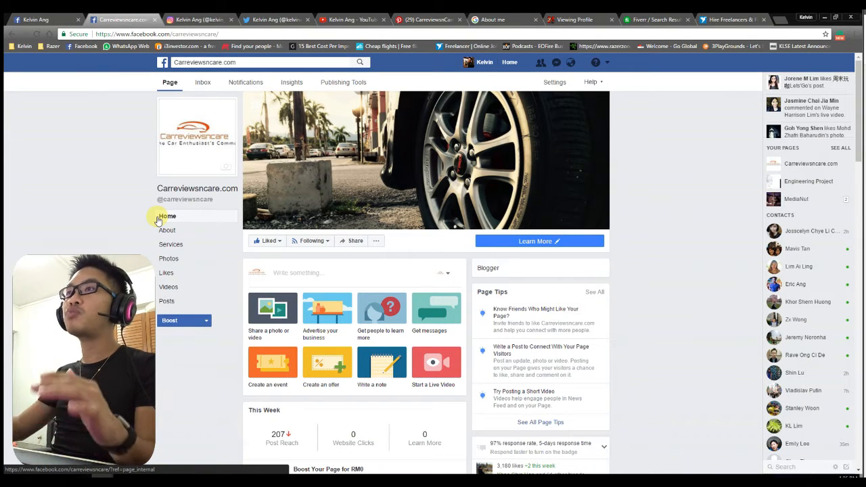
pyautogui.scroll(-2, 163, 243)
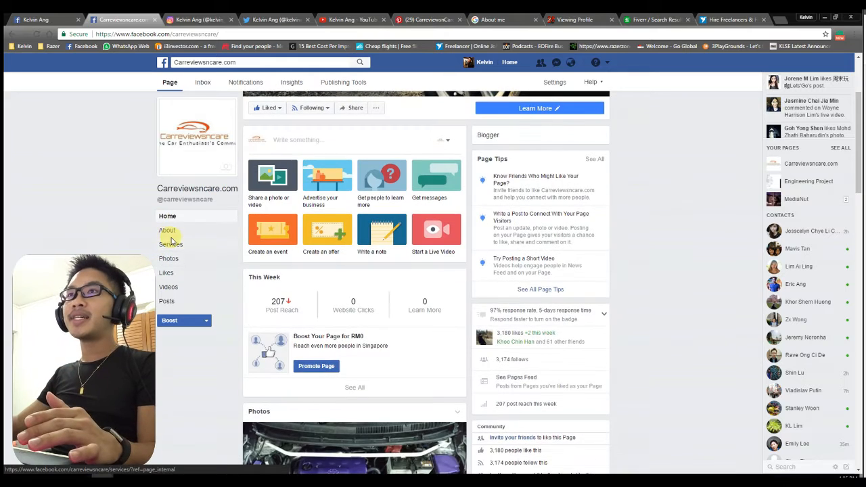
# Show the Carreviewsncare page's About section with its contact info and website
pyautogui.click(168, 231)
pyautogui.scroll(-5, 321, 250)
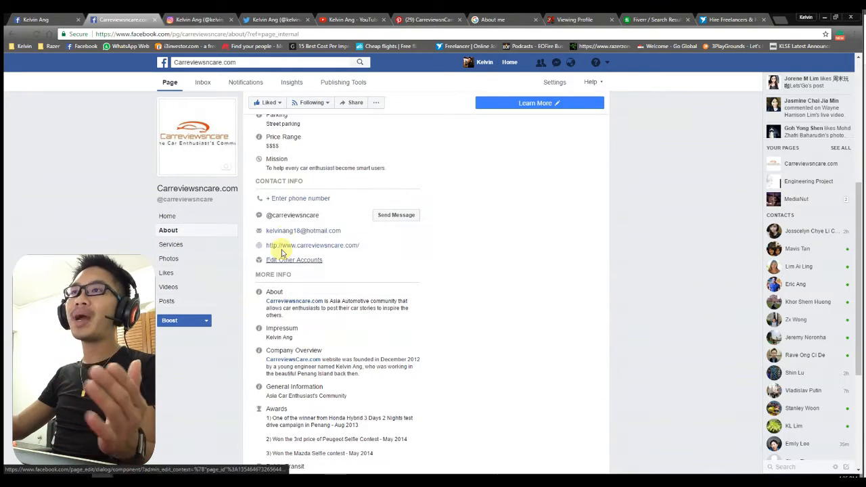
pyautogui.scroll(-2, 320, 250)
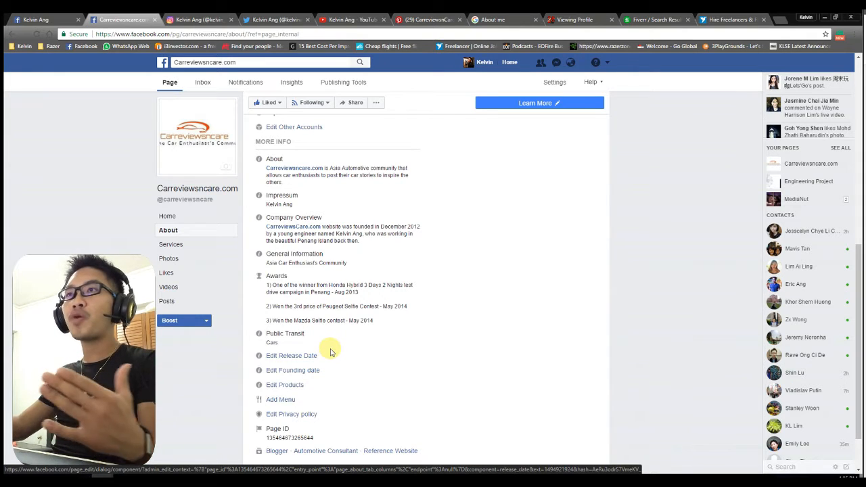
pyautogui.scroll(4, 331, 349)
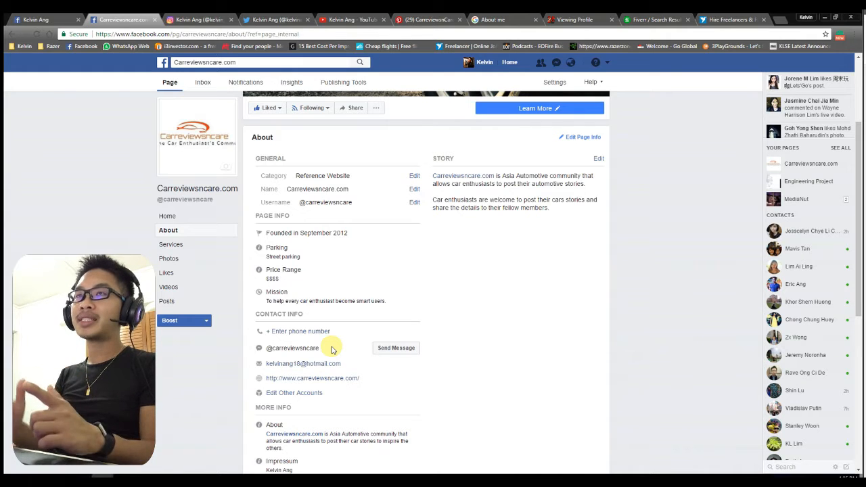
pyautogui.click(196, 19)
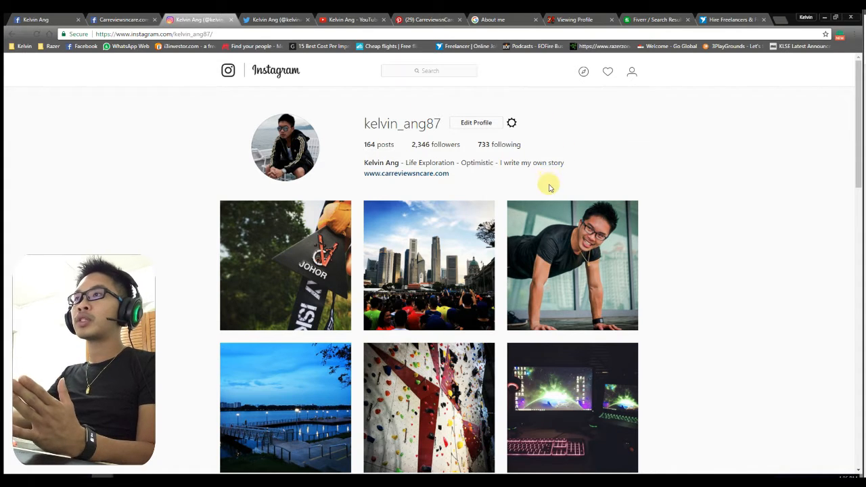
pyautogui.scroll(-8, 554, 191)
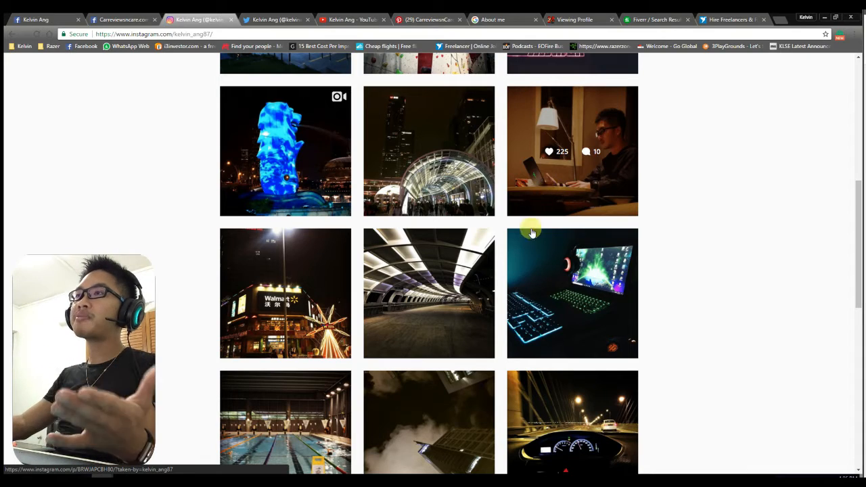
pyautogui.scroll(-6, 522, 264)
pyautogui.scroll(-6, 507, 305)
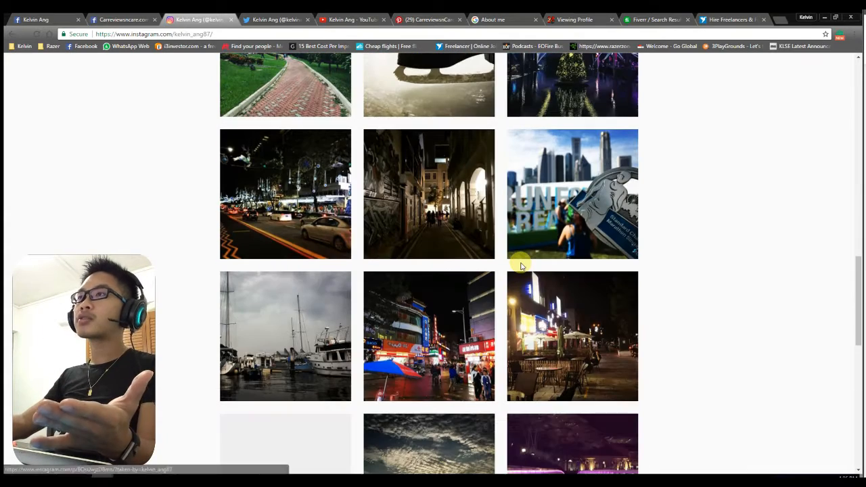
pyautogui.scroll(-4, 484, 337)
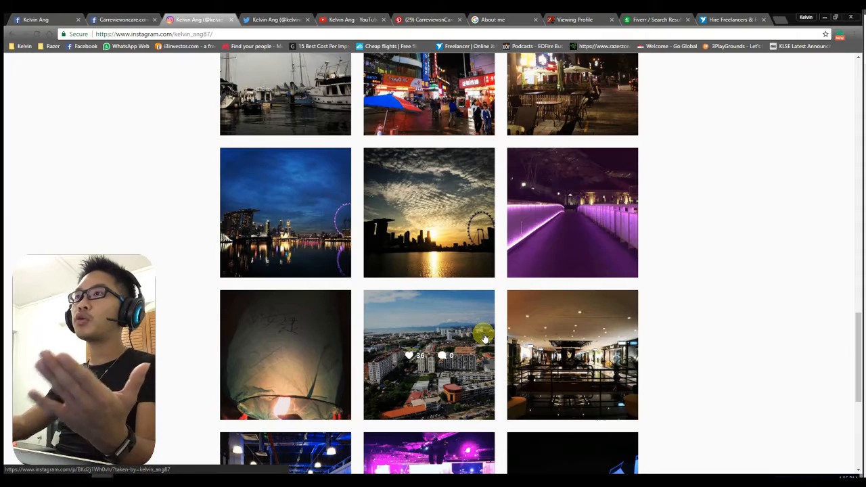
pyautogui.scroll(6, 484, 337)
pyautogui.scroll(6, 485, 337)
pyautogui.scroll(6, 484, 337)
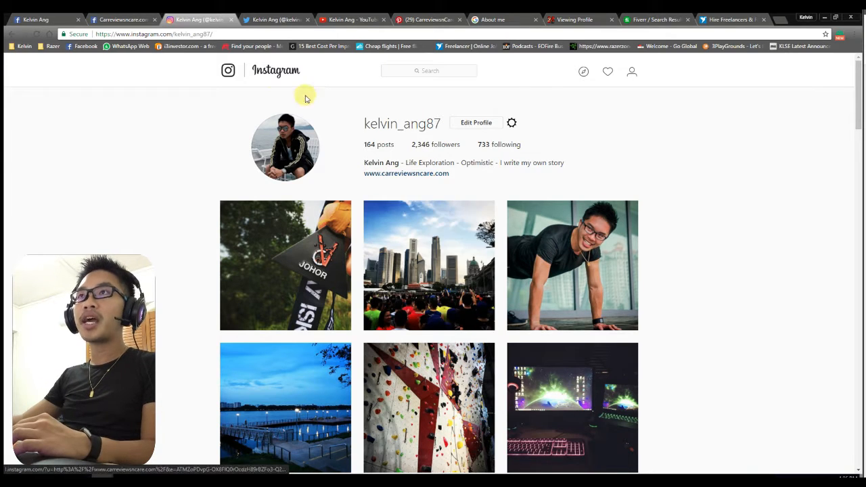
# Show the kelvinang1987 Twitter profile with carreviewsncare.com in bio and website field
pyautogui.click(274, 19)
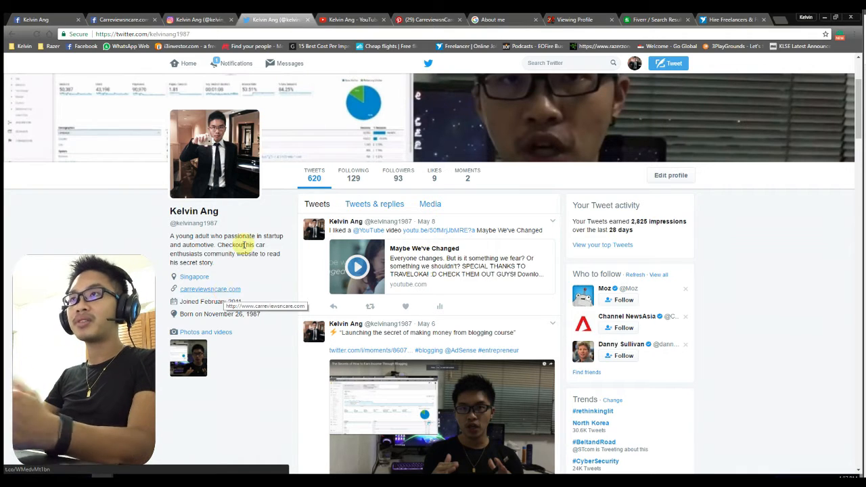
# Show the YouTube channel's About page with carreviewsncare.com in description and Links
pyautogui.click(345, 19)
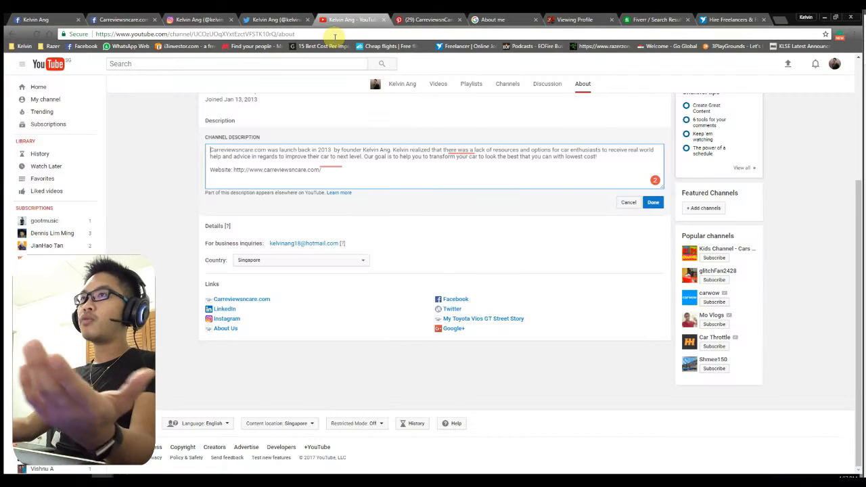
pyautogui.scroll(5, 339, 203)
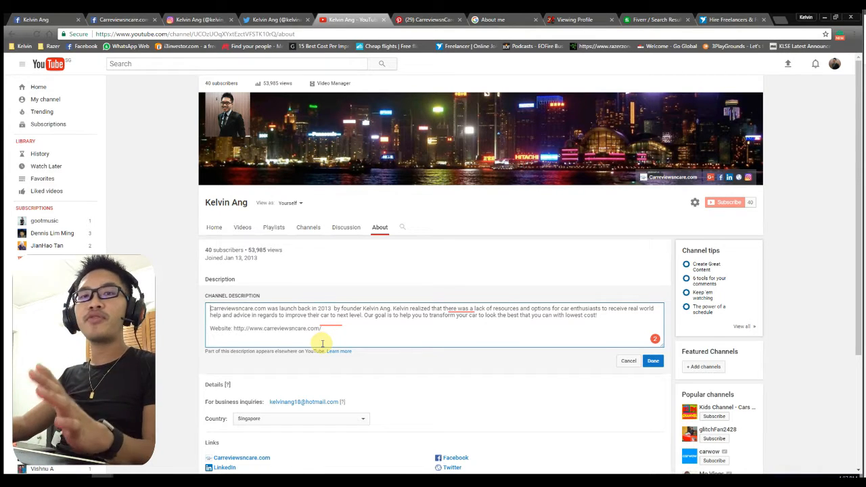
pyautogui.scroll(-2, 322, 345)
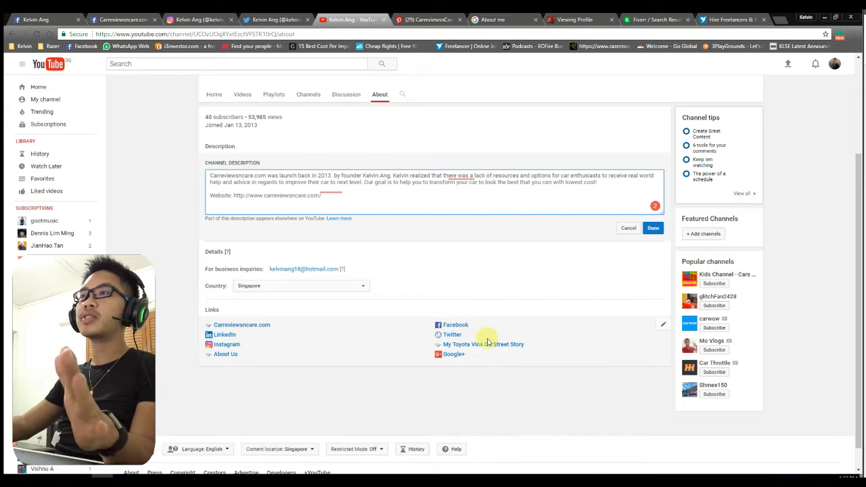
pyautogui.scroll(2, 485, 344)
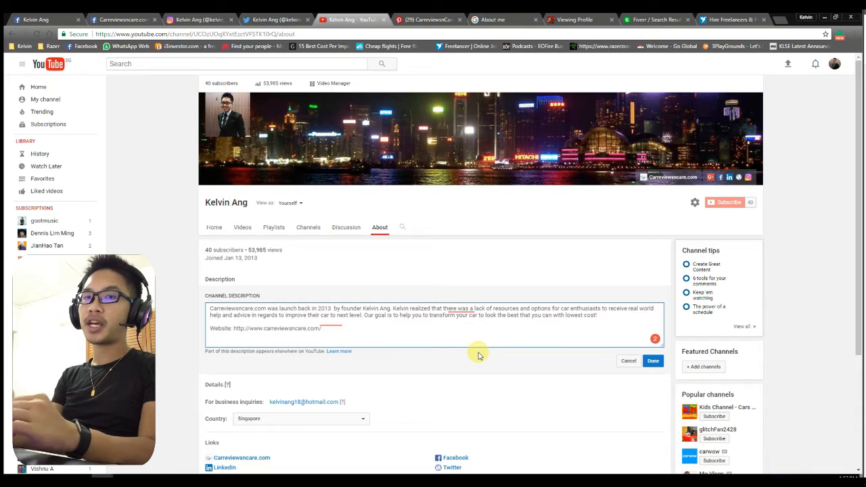
# Show the CarreviewsnCare.com Pinterest profile, then move on to the Google About me page
pyautogui.click(426, 19)
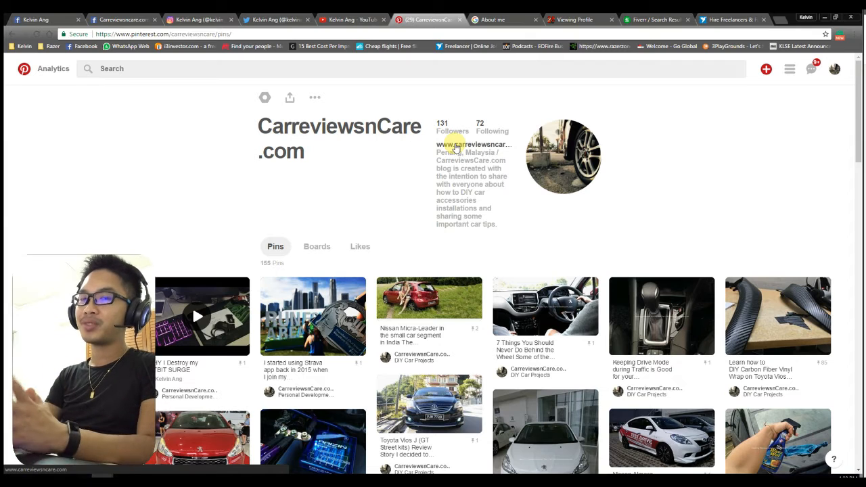
pyautogui.click(493, 19)
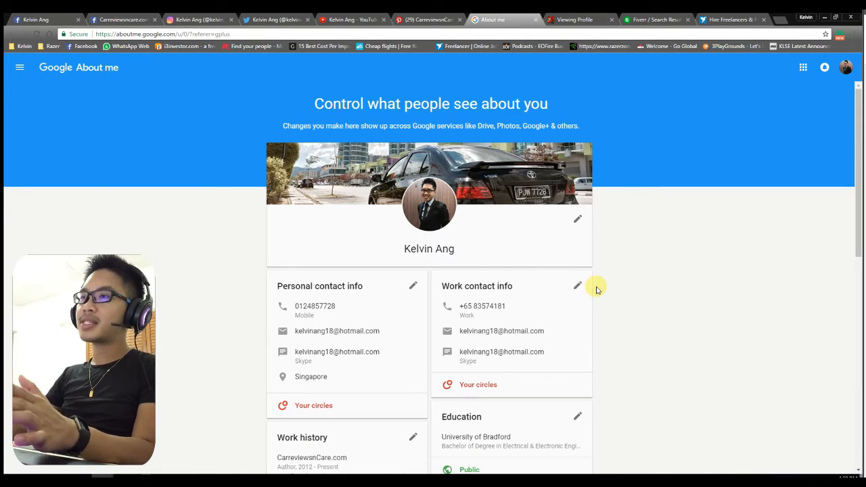
pyautogui.scroll(-2, 596, 290)
pyautogui.scroll(-4, 437, 334)
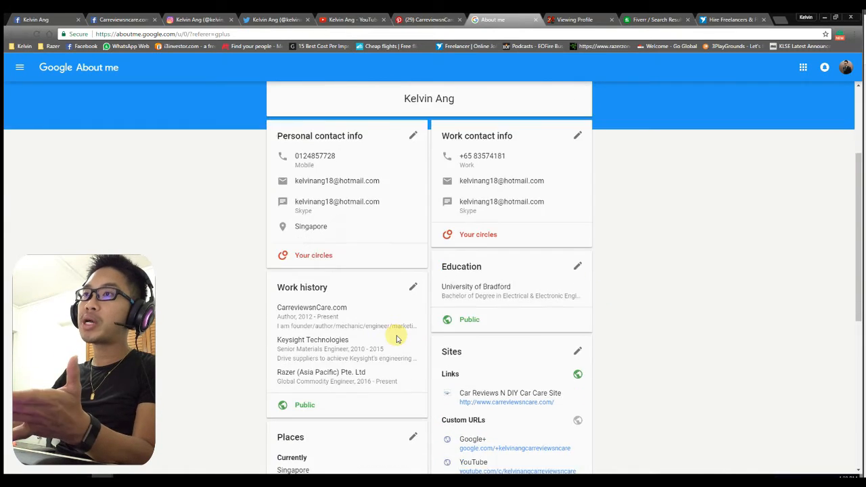
pyautogui.scroll(-4, 419, 333)
pyautogui.scroll(5, 422, 329)
pyautogui.scroll(3, 423, 329)
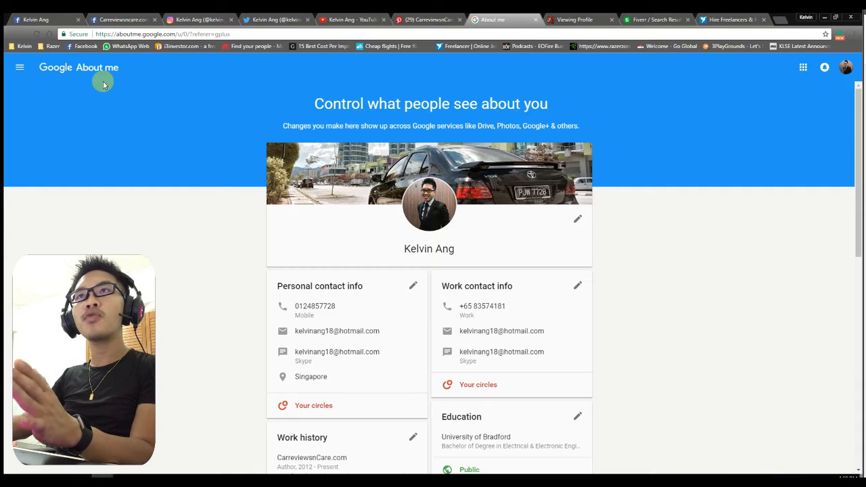
pyautogui.scroll(-4, 148, 236)
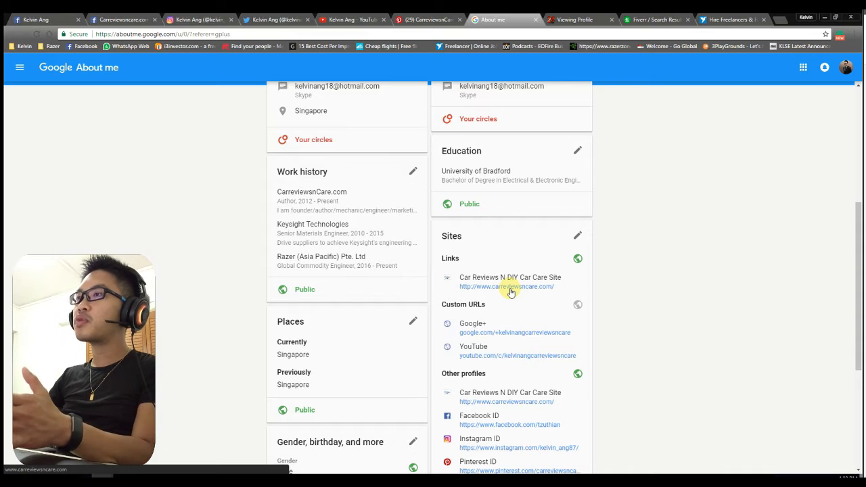
pyautogui.scroll(-2, 491, 343)
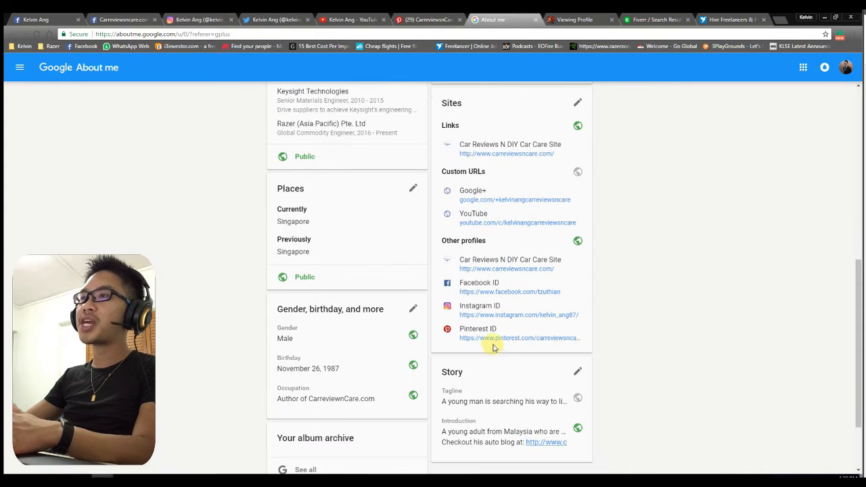
pyautogui.scroll(10, 502, 348)
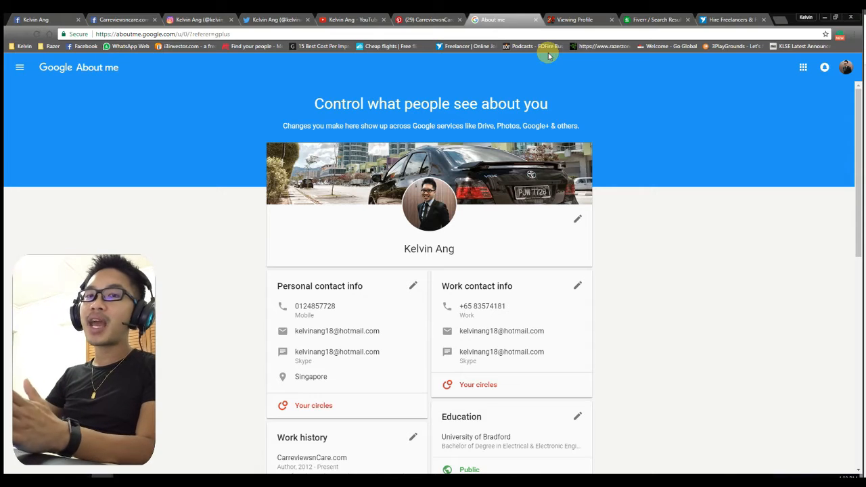
# Show the Lowyat.net member profile listing carreviewsncare.com, then the Fiverr backlink search
pyautogui.click(568, 19)
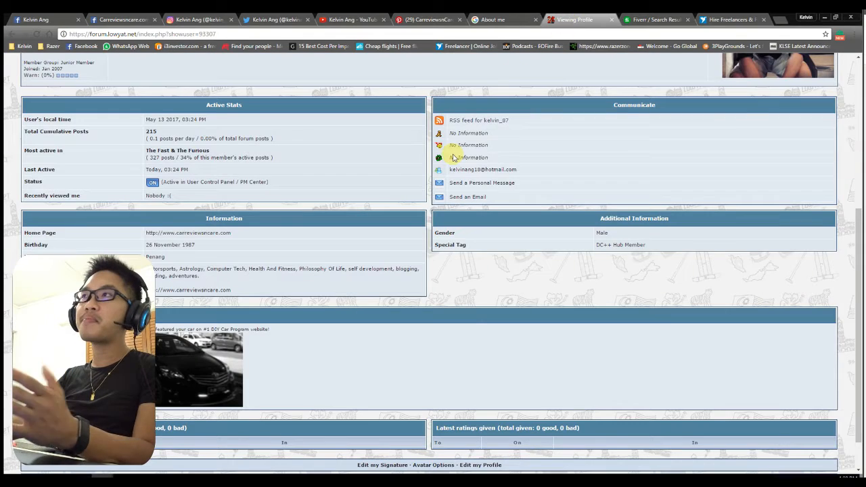
pyautogui.scroll(5, 313, 136)
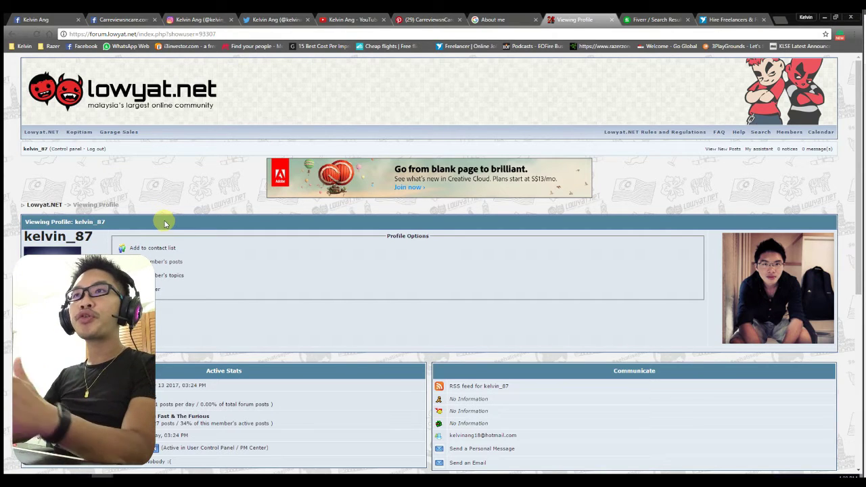
pyautogui.scroll(-5, 165, 223)
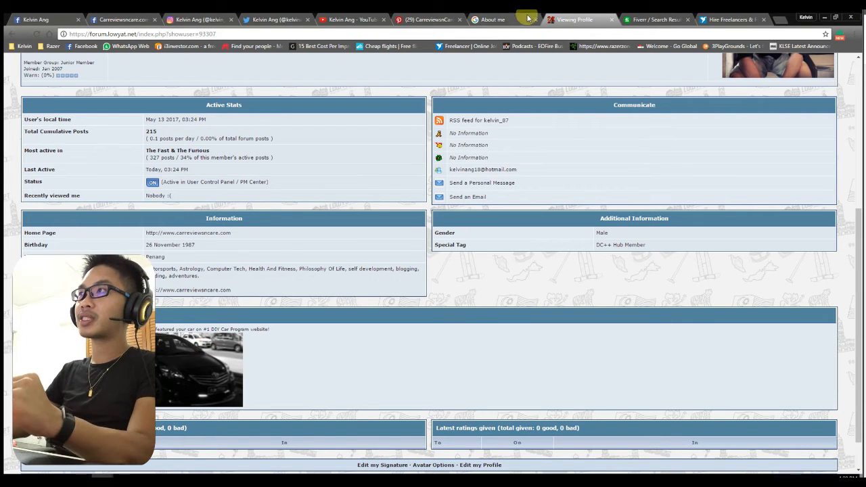
pyautogui.click(636, 17)
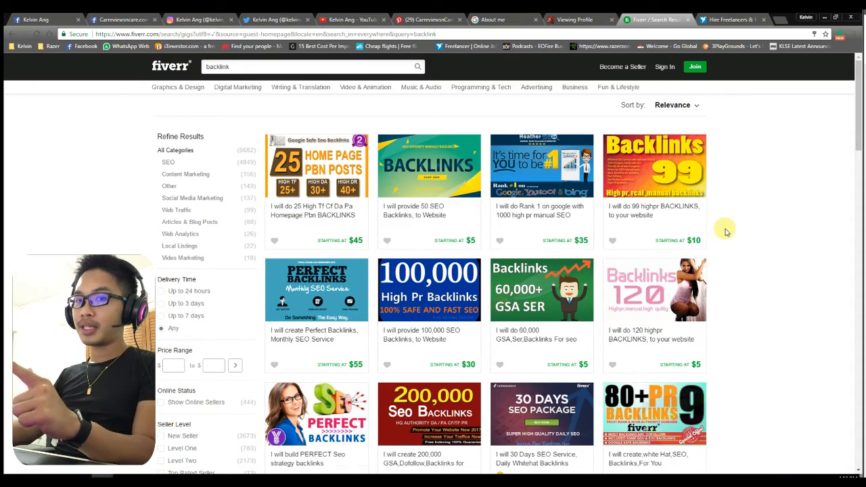
# Show the Freelancer homepage with 'backlink' entered as the job to get quotes for
pyautogui.click(727, 19)
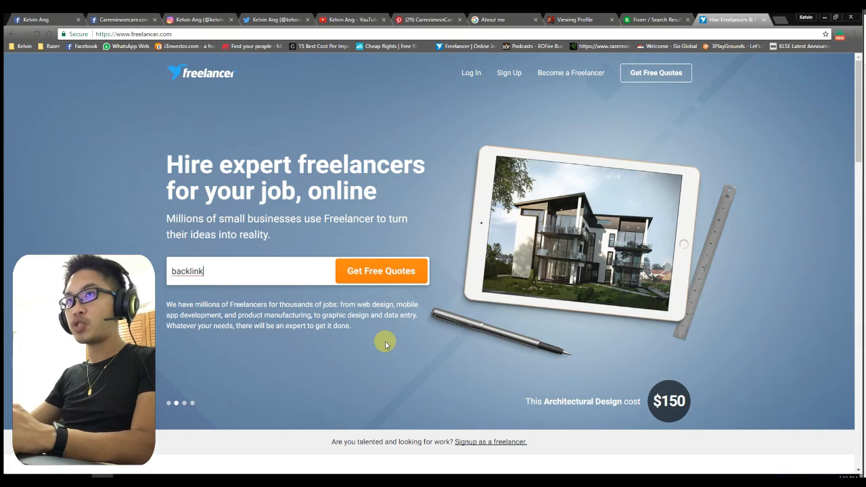
pyautogui.scroll(-5, 385, 343)
pyautogui.scroll(-5, 385, 343)
pyautogui.scroll(-5, 386, 340)
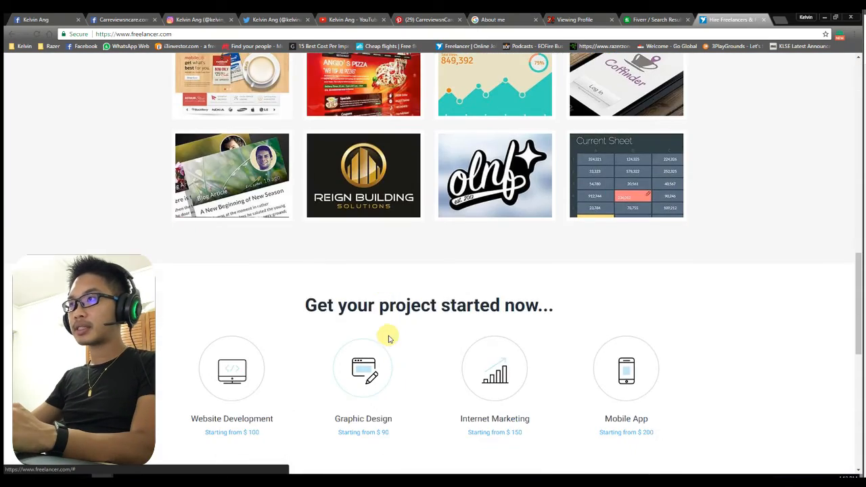
pyautogui.scroll(10, 387, 338)
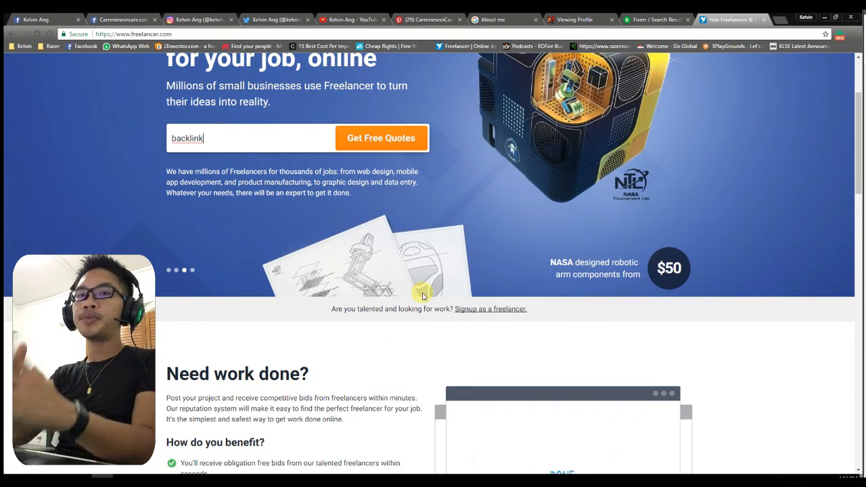